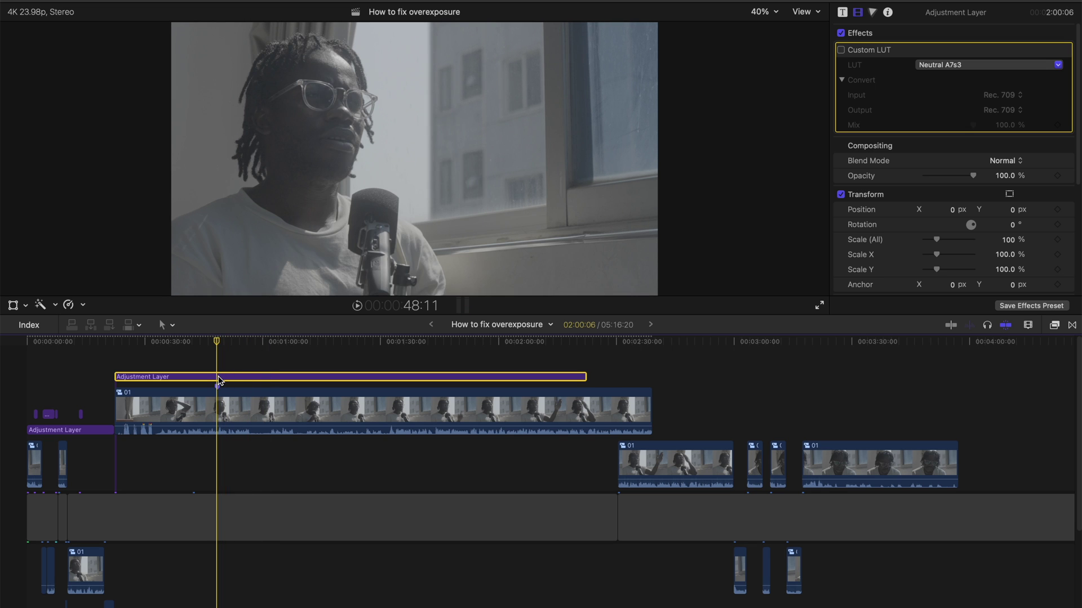
# Step: Select the adjustment layer's Custom LUT effect, set to Neutral A7s3, to show its settings
pyautogui.click(905, 52)
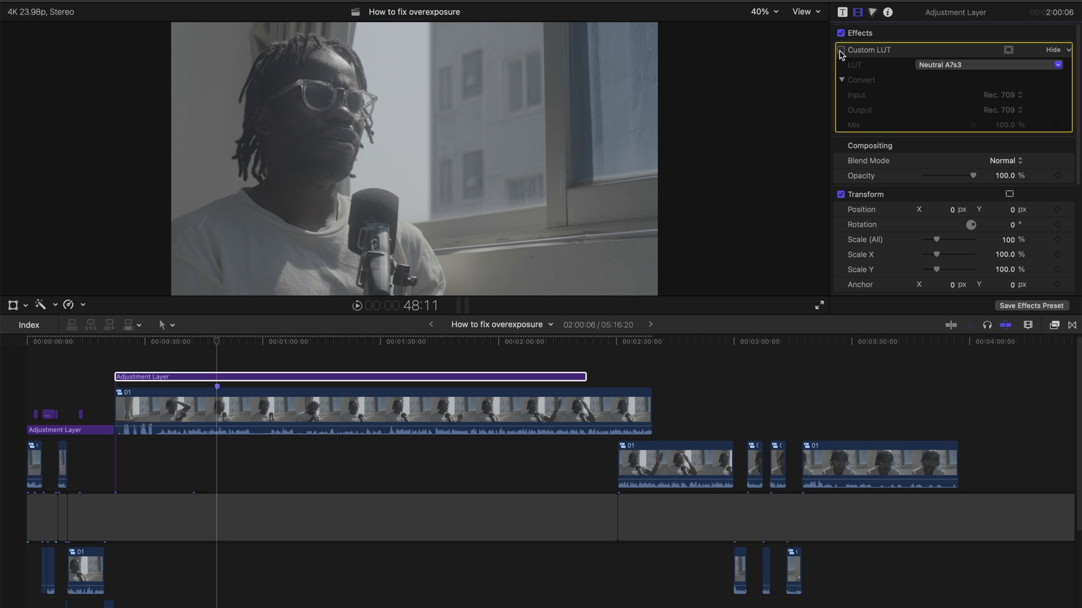
# Step: Enable the Custom LUT to restore contrast and colour, and bring up the video scopes with Command-7
pyautogui.click(841, 50)
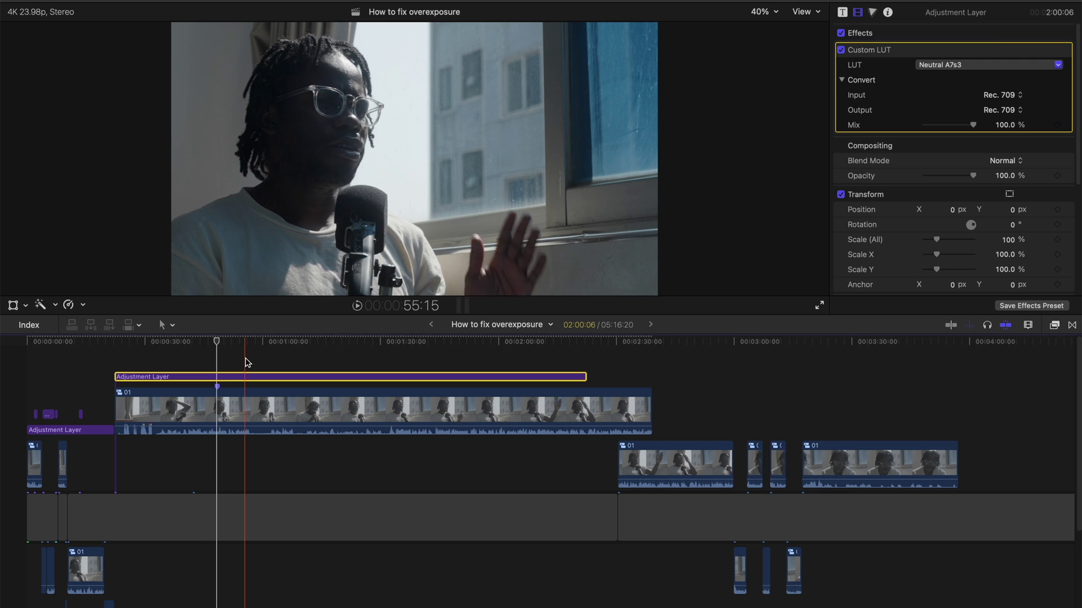
pyautogui.press('super+7')
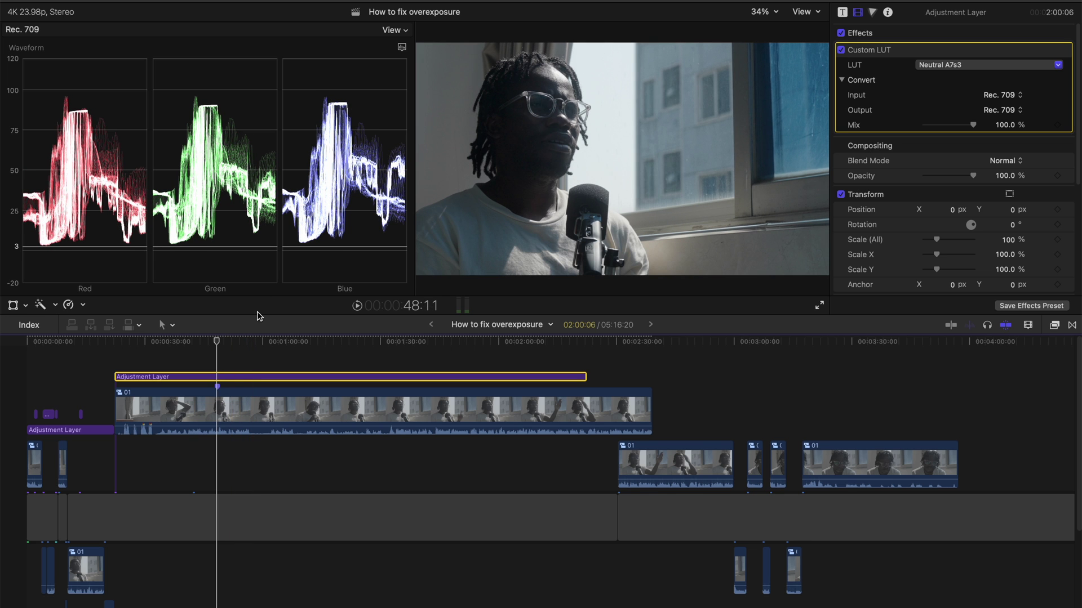
# Step: Switch the waveform scope from the RGB parade to a single Luma trace
pyautogui.click(400, 48)
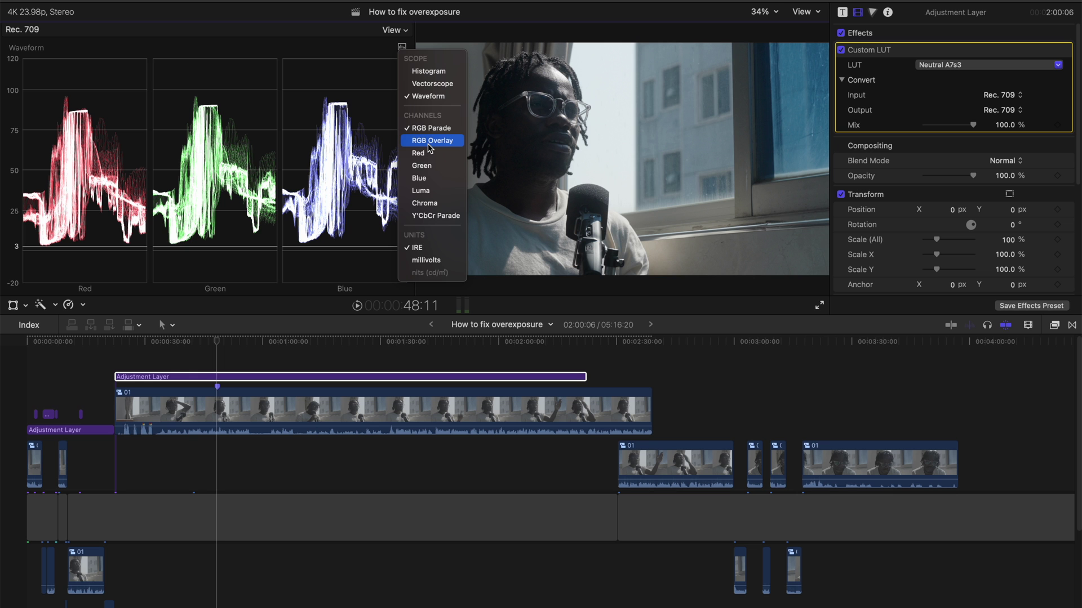
pyautogui.click(430, 192)
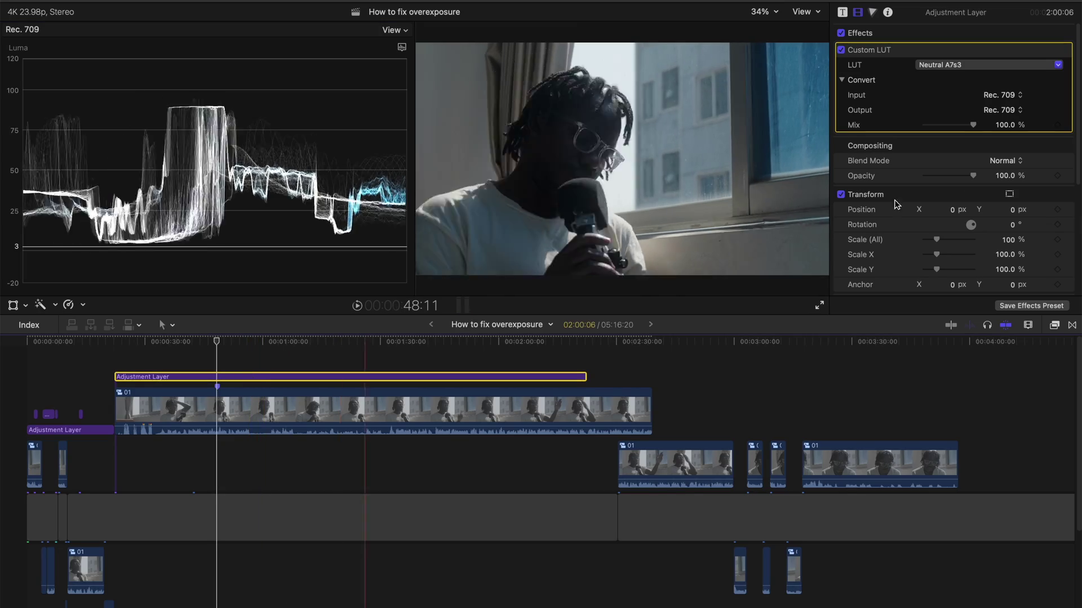
# Step: Show the Color inspector to check the adjustment layer's colour curves
pyautogui.click(872, 13)
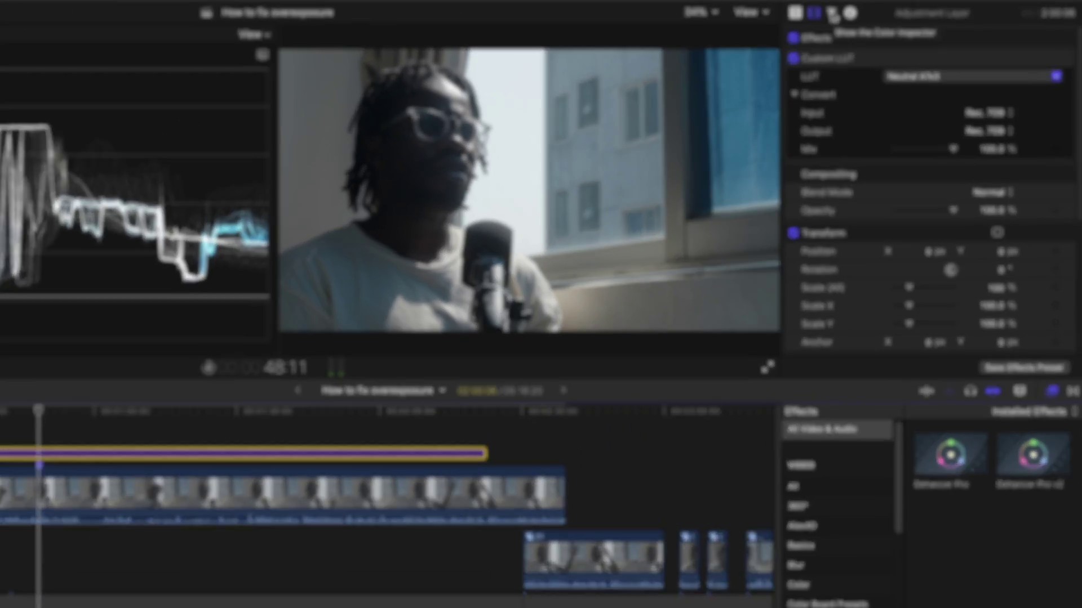
# Step: Add Color Wheels 1 to the adjustment layer, move it above Custom LUT, and disable it to compare
pyautogui.click(872, 11)
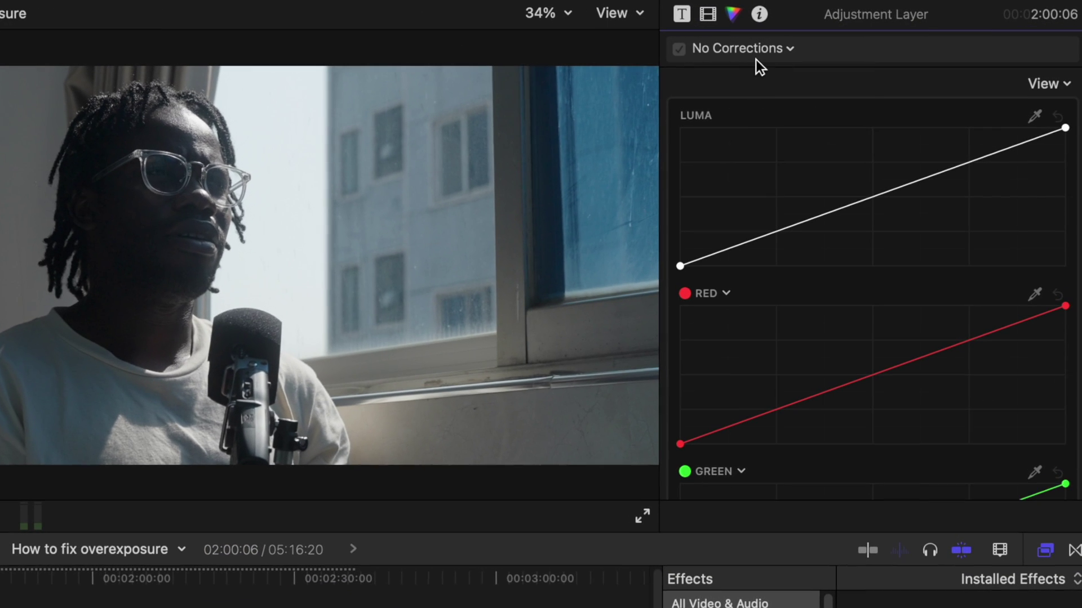
pyautogui.click(757, 55)
pyautogui.click(773, 115)
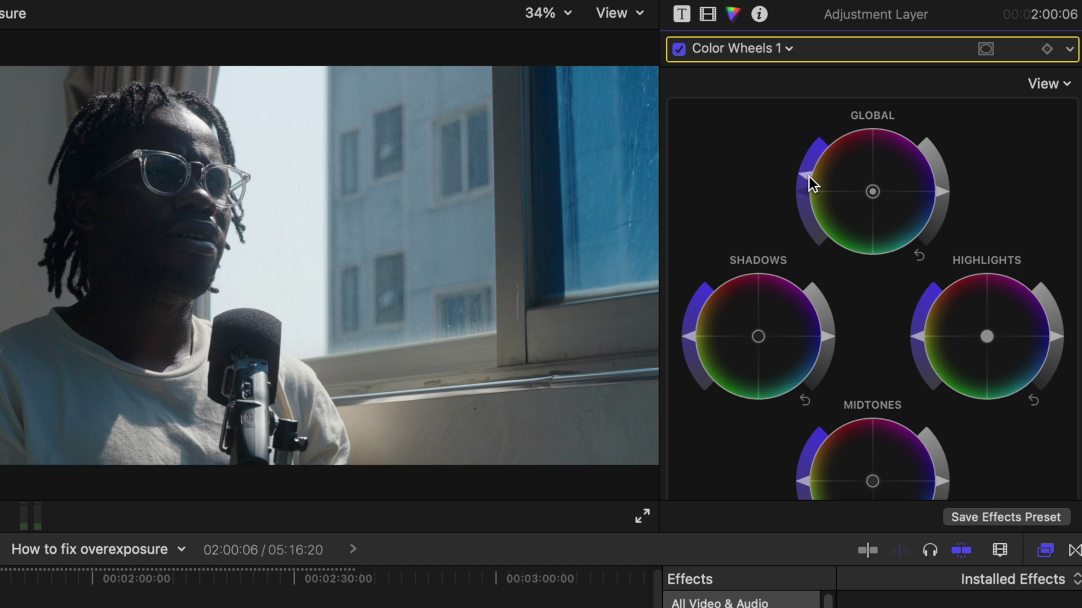
pyautogui.click(708, 15)
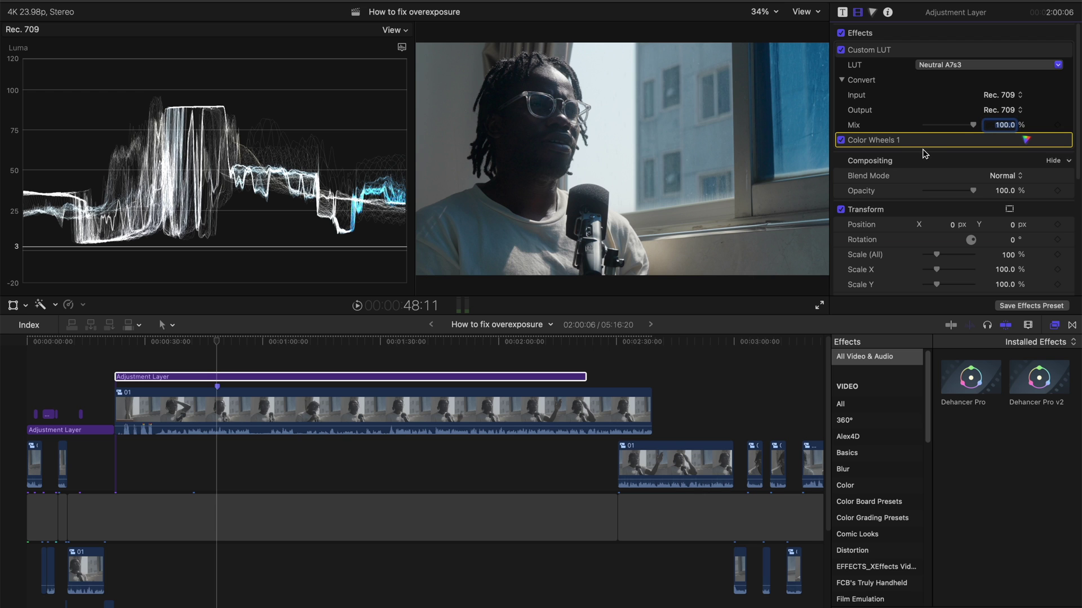
pyautogui.moveTo(917, 140); pyautogui.dragTo(918, 50)
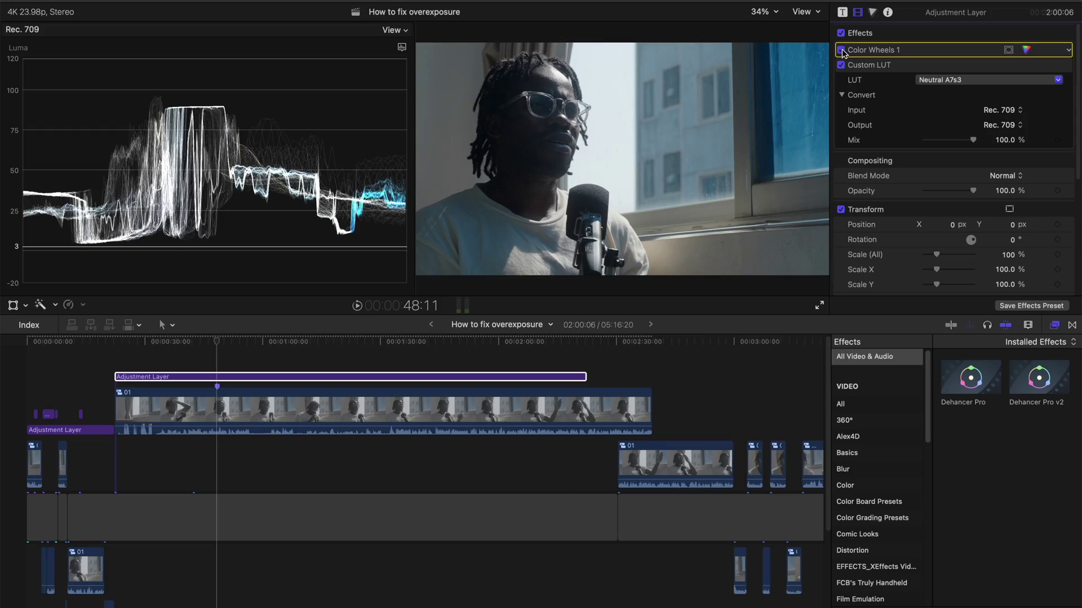
pyautogui.click(841, 50)
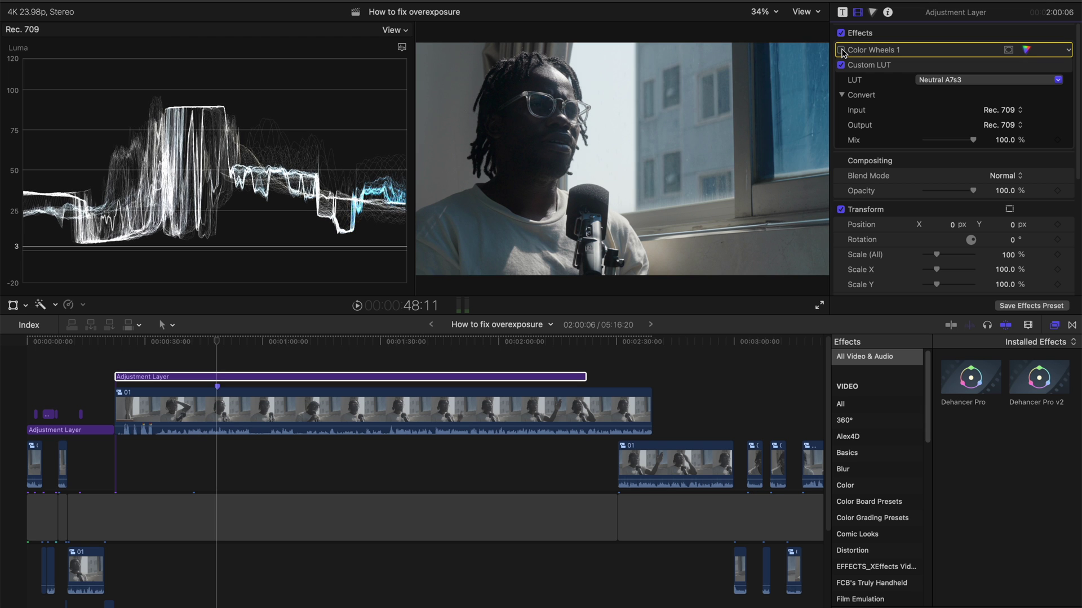
# Step: Add Color Curves 1 and pull the Luma curve down, bringing highlights to about 88 IRE
pyautogui.press('super+6')
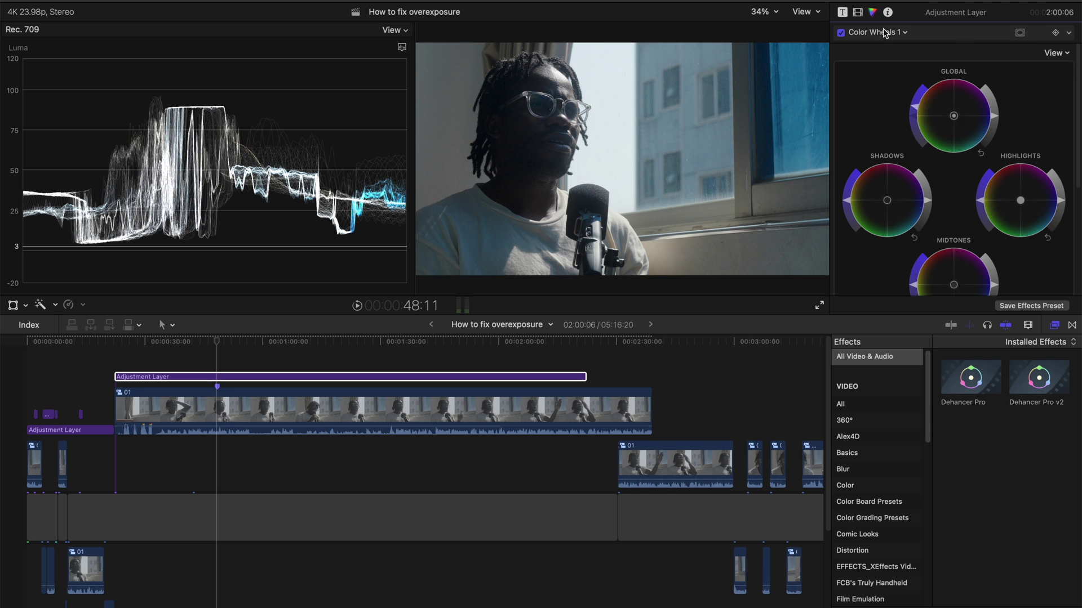
pyautogui.click(885, 32)
pyautogui.click(919, 120)
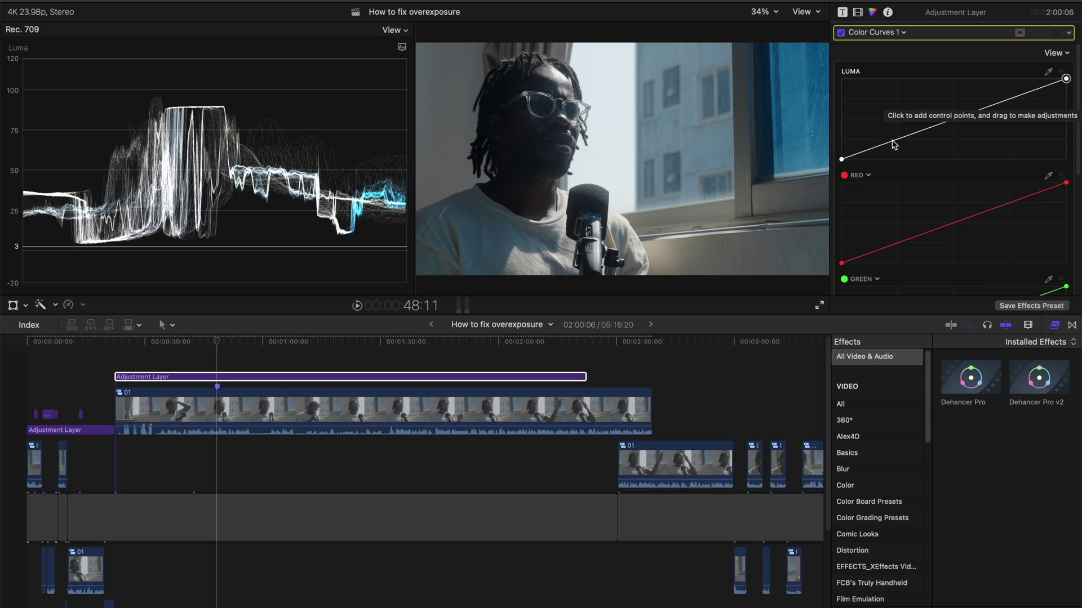
pyautogui.moveTo(873, 150); pyautogui.dragTo(864, 110)
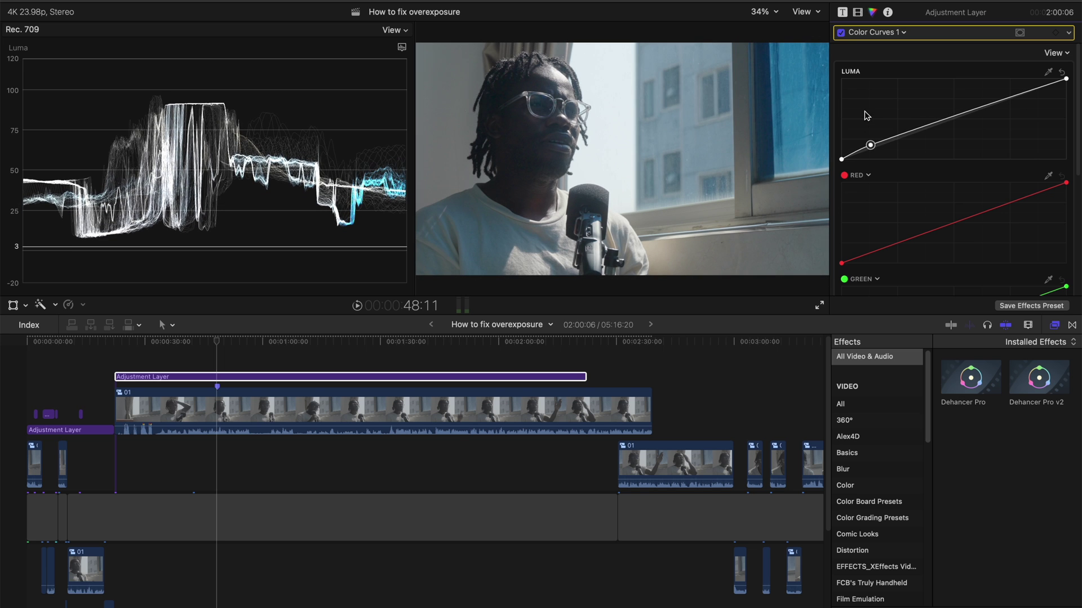
pyautogui.moveTo(952, 116); pyautogui.dragTo(968, 156)
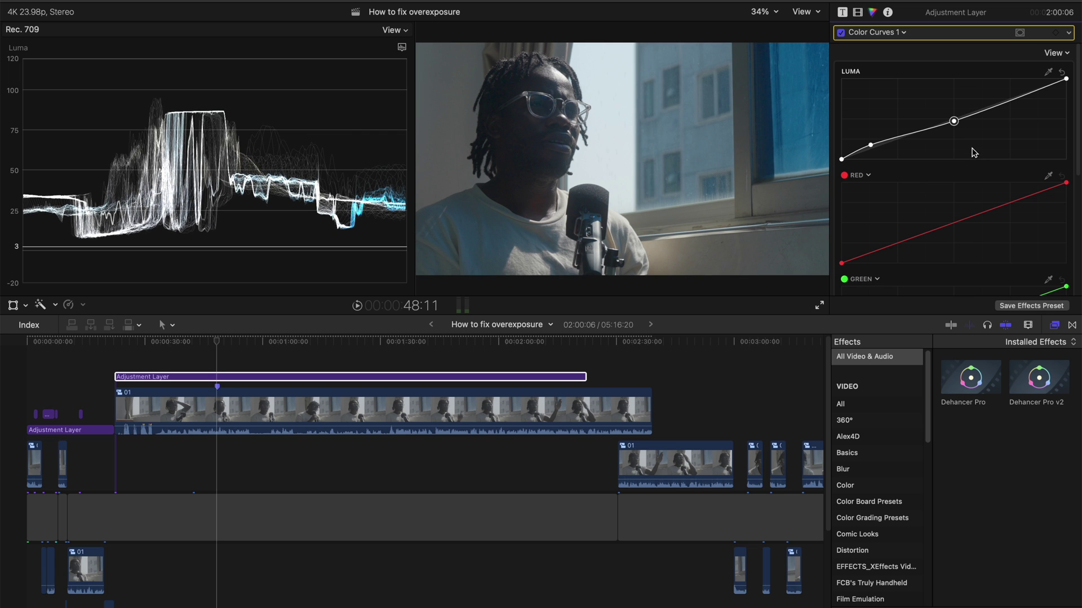
# Step: Toggle Color Curves 1 off, on and off again to compare before and after
pyautogui.click(841, 33)
pyautogui.click(841, 33)
pyautogui.click(841, 33)
# Step: Drag the upper Luma point down and left to darken midtones, and add a high highlight point
pyautogui.click(871, 145)
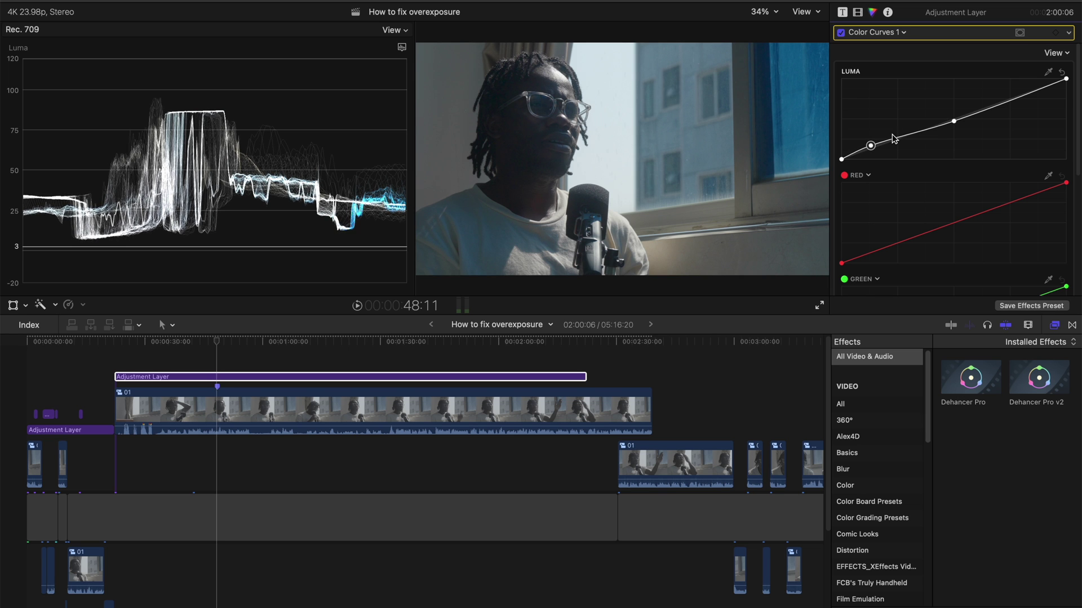
pyautogui.moveTo(951, 123); pyautogui.dragTo(923, 131)
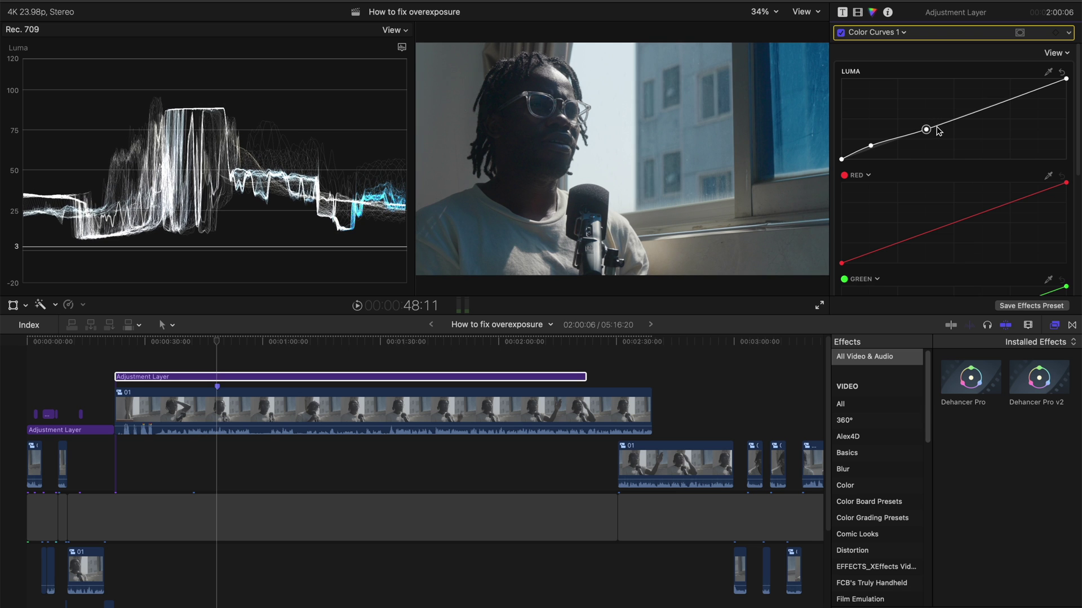
pyautogui.moveTo(926, 131); pyautogui.dragTo(920, 131)
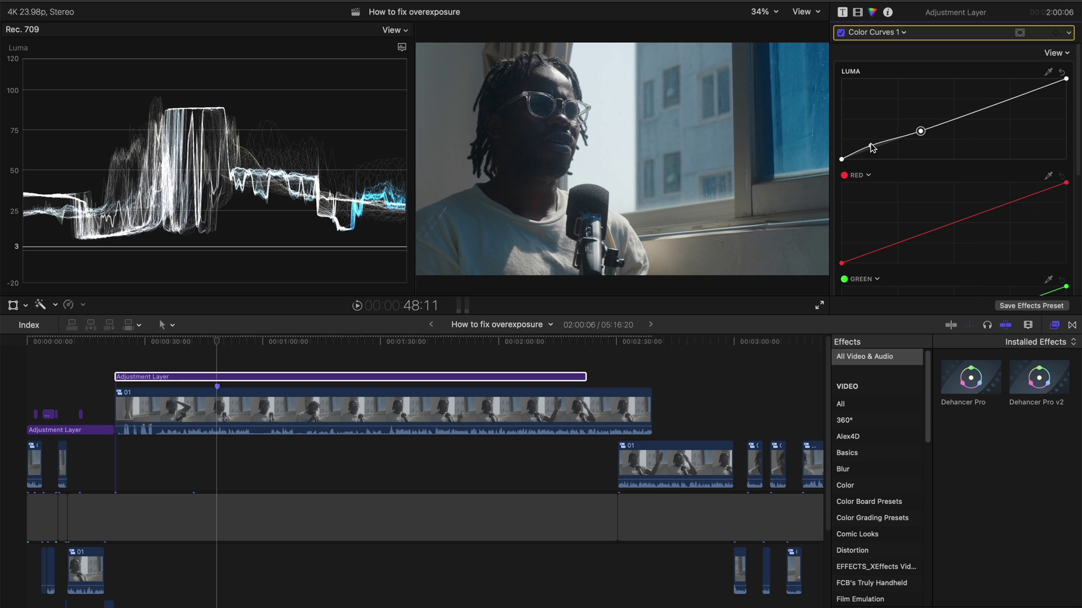
pyautogui.click(871, 146)
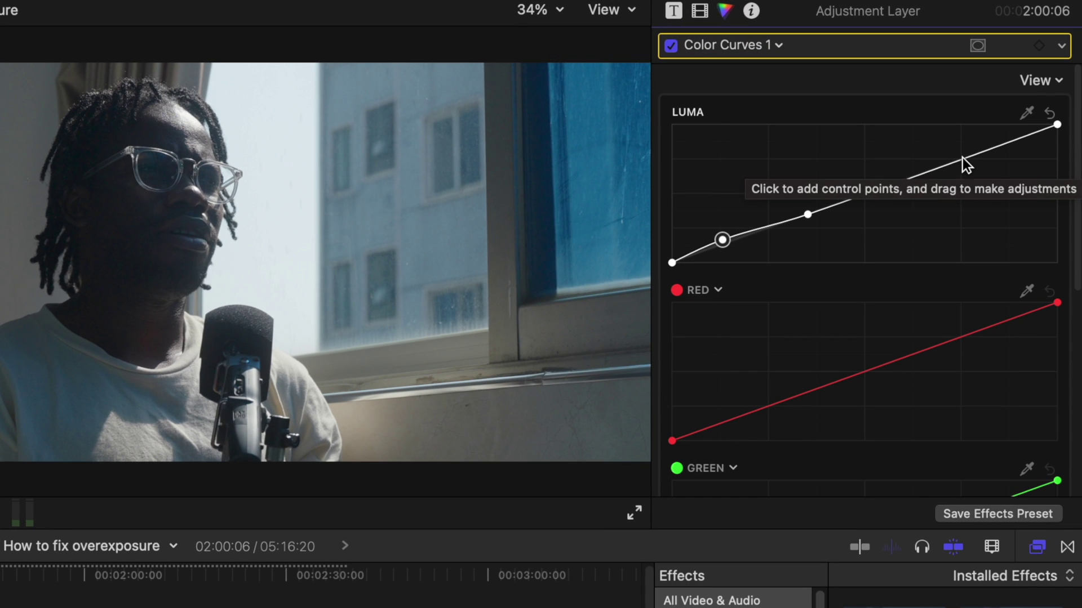
pyautogui.click(963, 158)
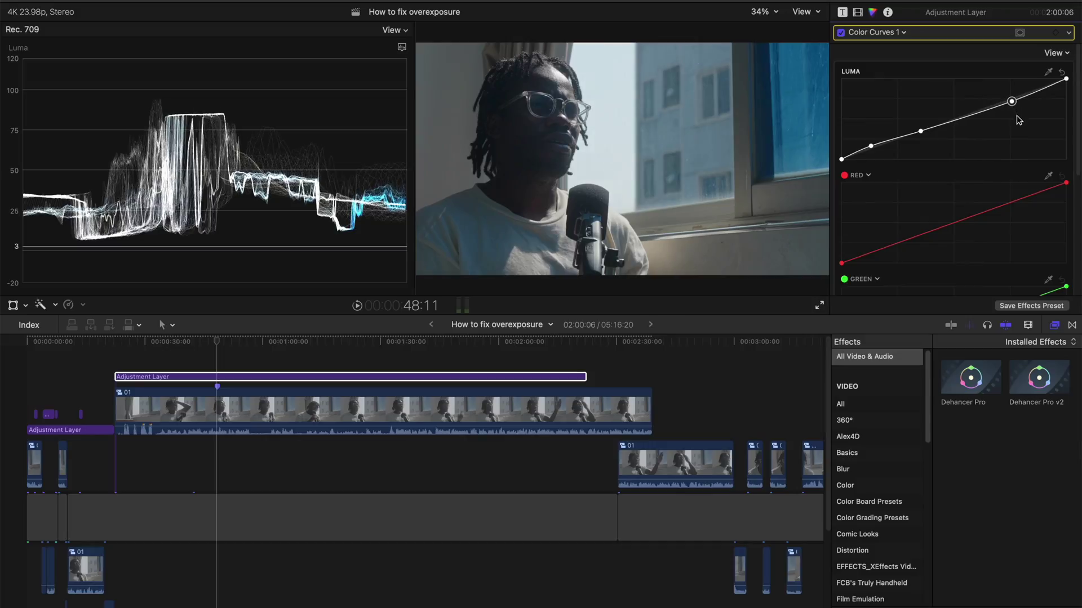
# Step: Pull the highlight point down and raise the middle point, bringing highlights to about 75 IRE
pyautogui.moveTo(1012, 100); pyautogui.dragTo(1026, 168)
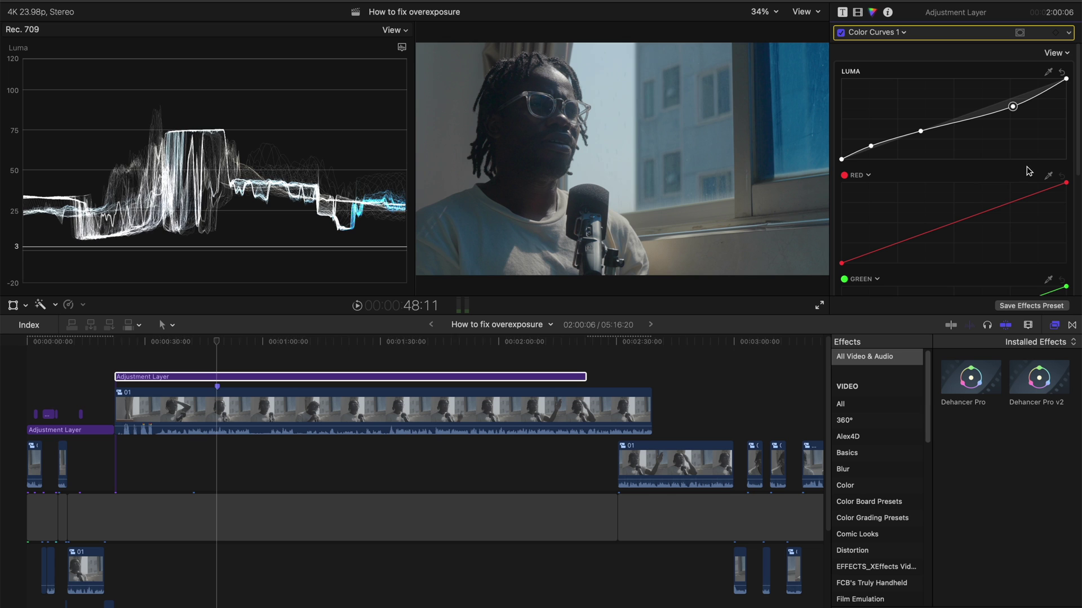
pyautogui.moveTo(920, 131); pyautogui.dragTo(943, 124)
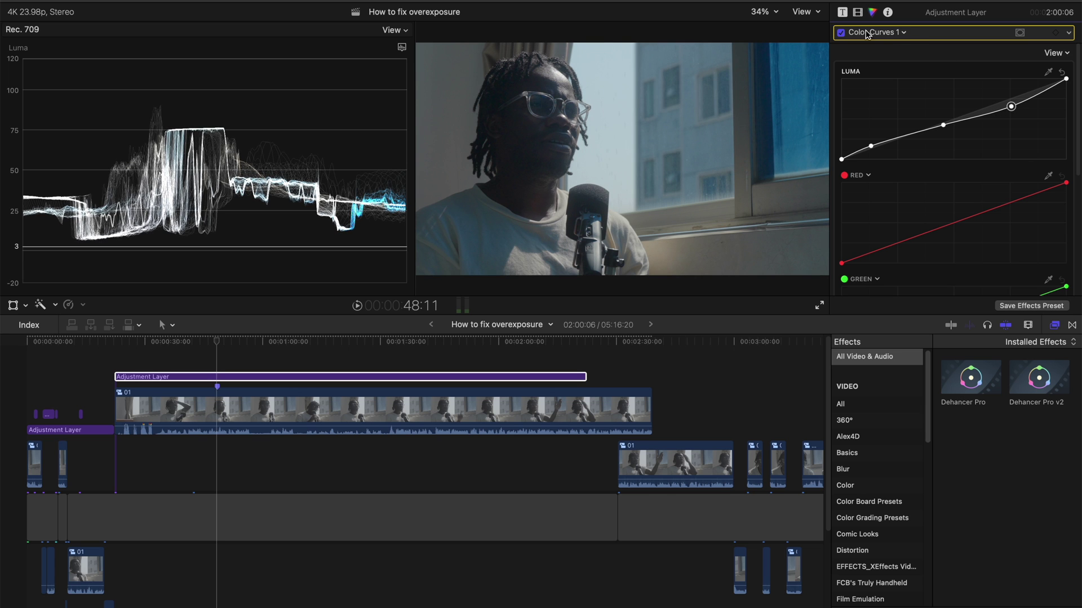
pyautogui.click(840, 33)
# Step: Toggle Color Curves 1 several times to compare, then list all adjustment-layer effects in the Video inspector
pyautogui.click(841, 33)
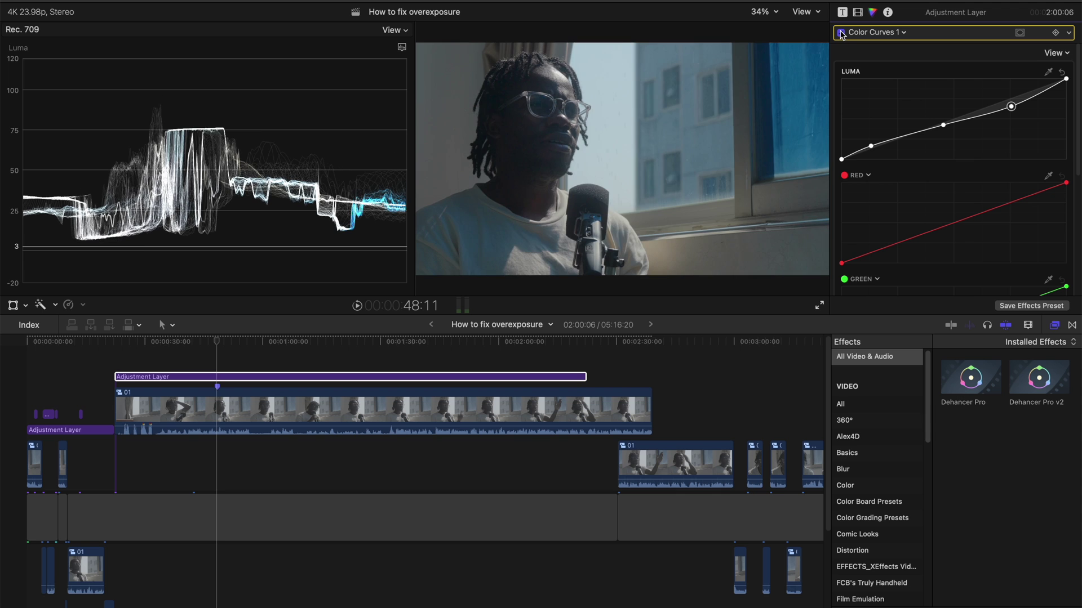
pyautogui.click(841, 32)
pyautogui.click(840, 33)
pyautogui.click(841, 33)
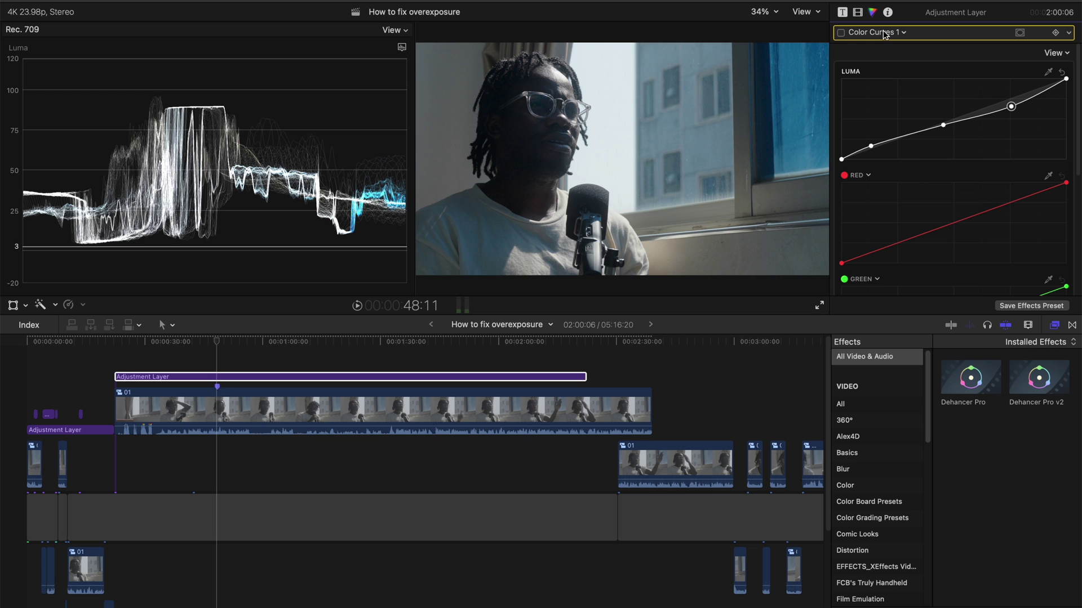
pyautogui.click(840, 32)
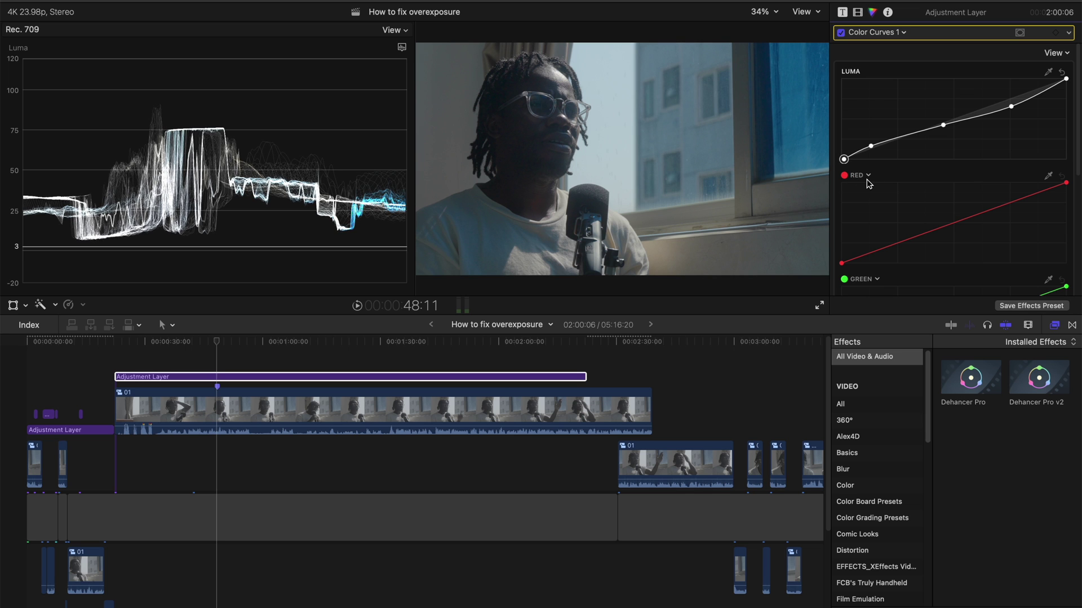
pyautogui.click(857, 13)
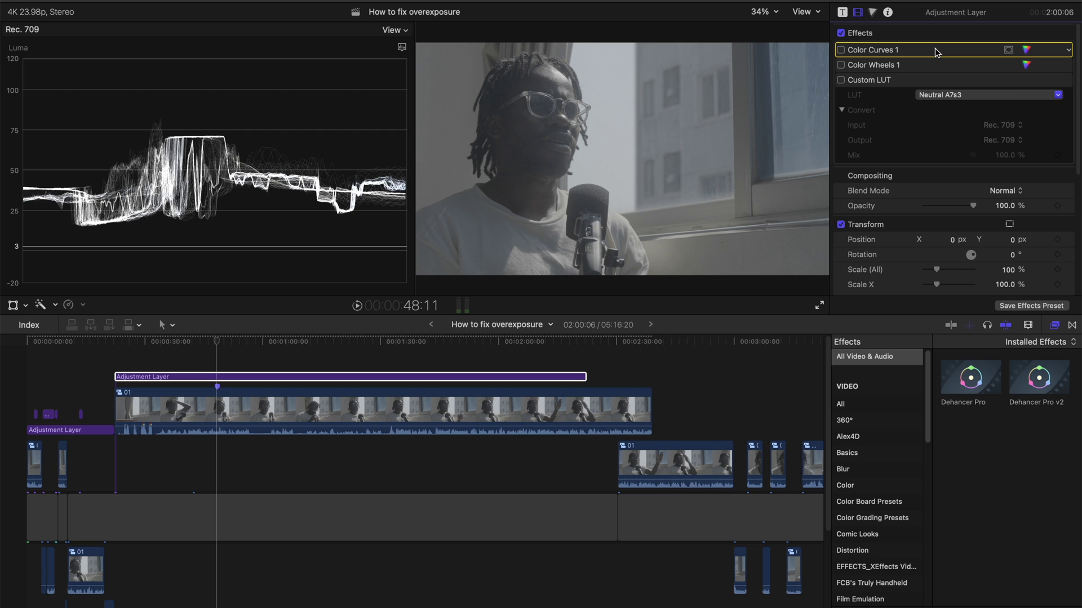
# Step: Re-enable Custom LUT, Color Wheels 1 and Color Curves 1 one after another
pyautogui.click(841, 80)
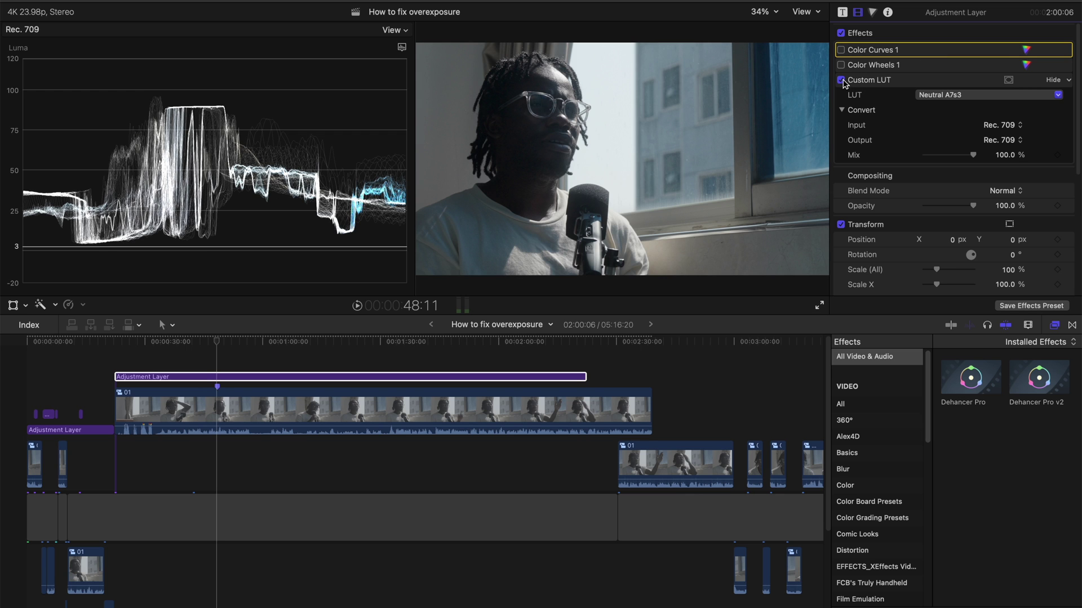
pyautogui.click(842, 65)
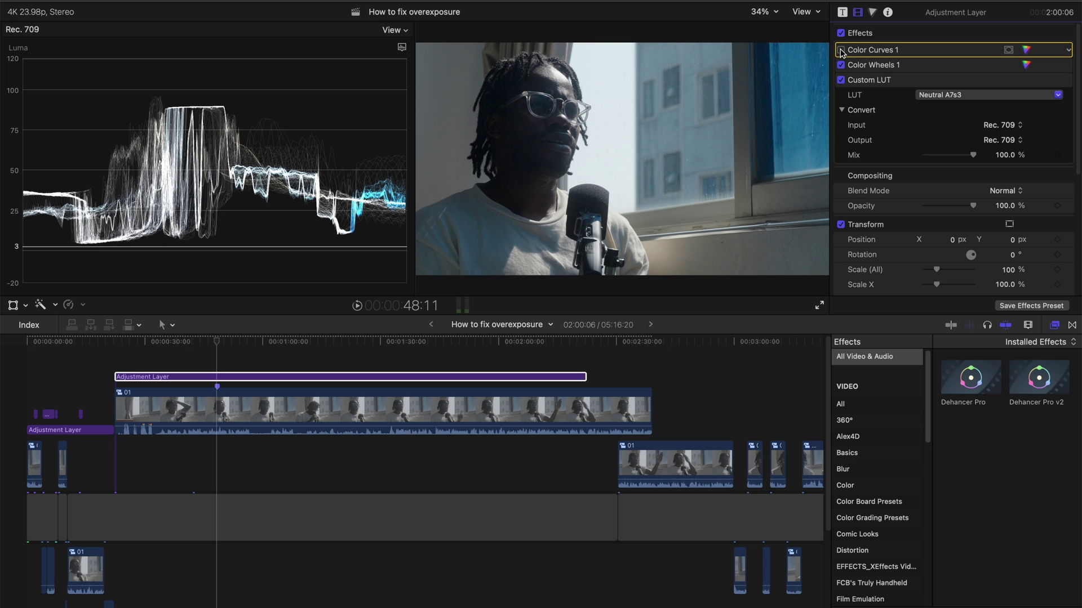
pyautogui.click(841, 50)
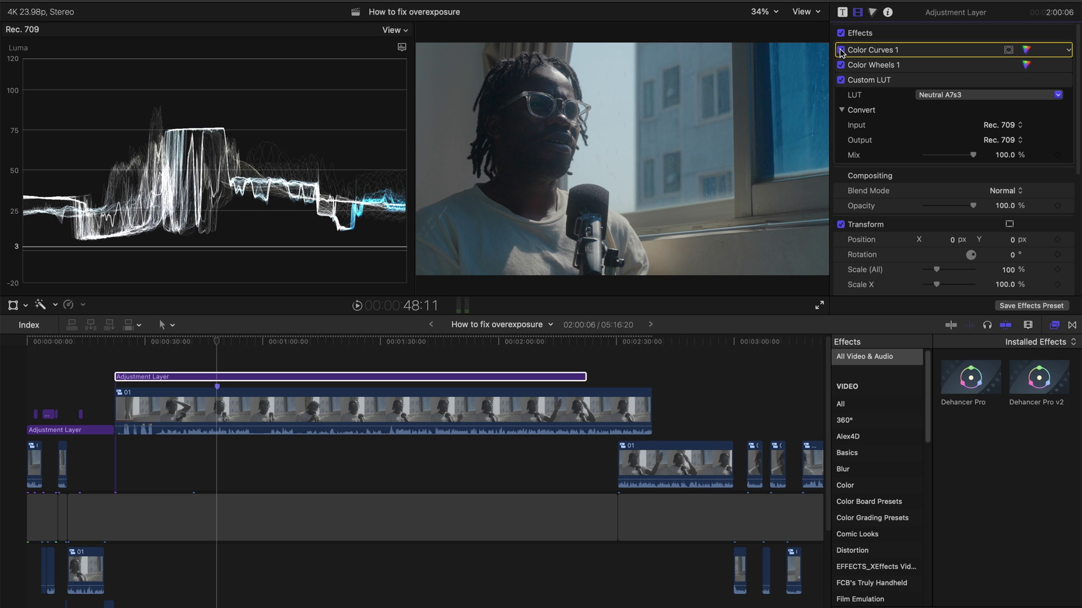
# Step: Toggle Color Curves 1 repeatedly to compare, leaving the graded shot with highlights near 75 IRE
pyautogui.click(841, 50)
pyautogui.click(841, 51)
pyautogui.click(841, 50)
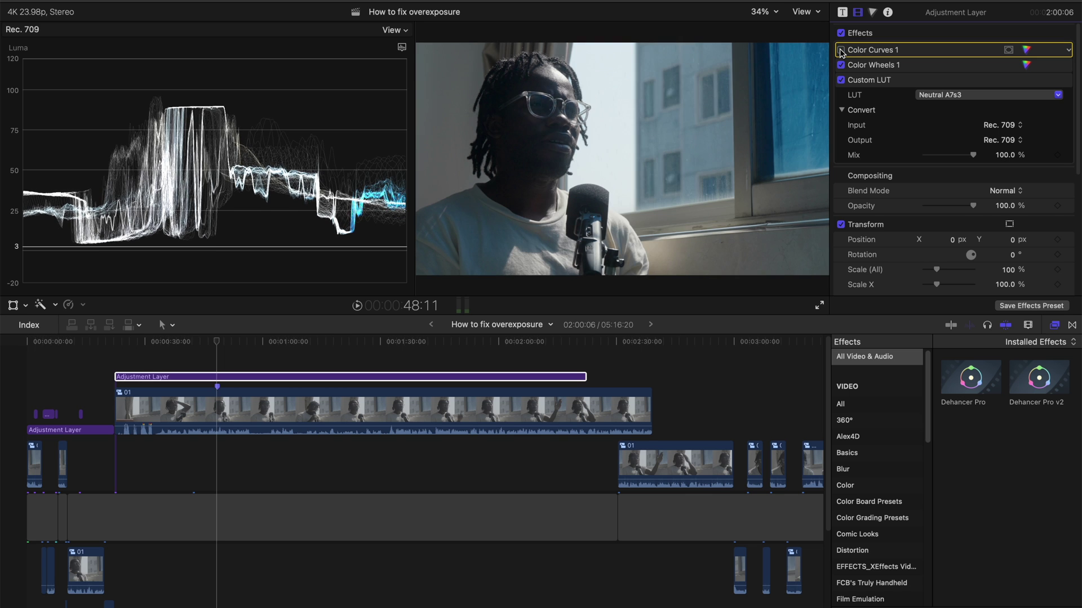
pyautogui.click(841, 50)
pyautogui.click(841, 50)
pyautogui.click(841, 50)
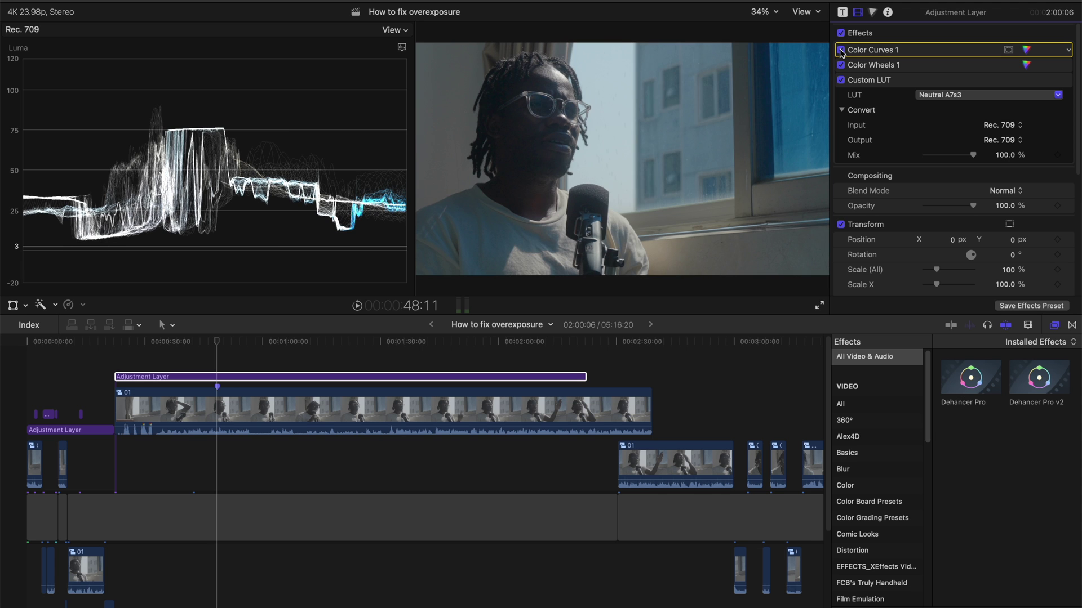
pyautogui.click(841, 50)
pyautogui.click(841, 50)
pyautogui.click(841, 50)
pyautogui.click(841, 50)
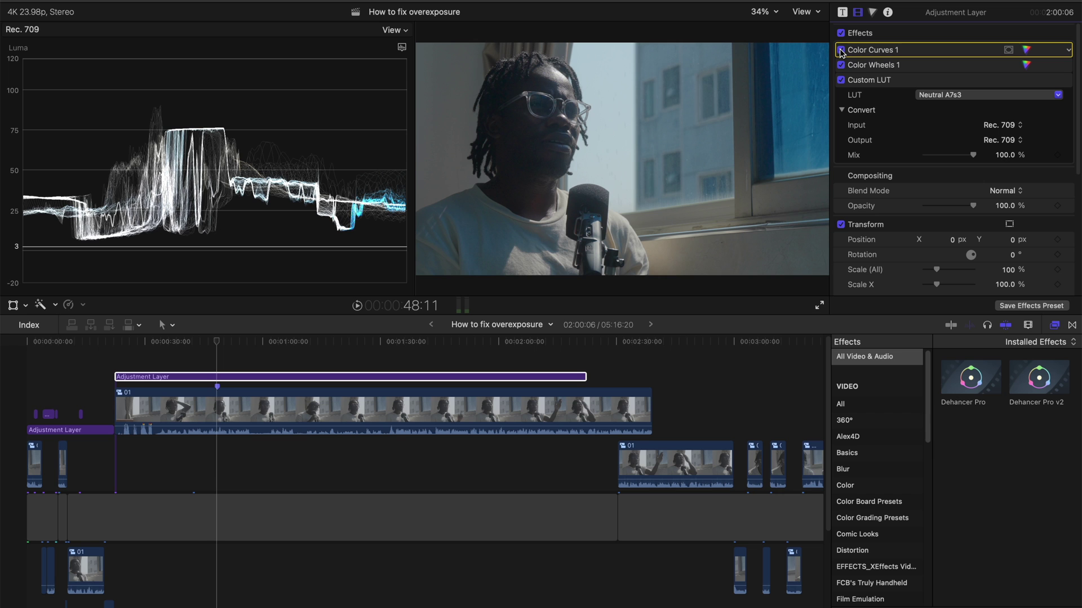